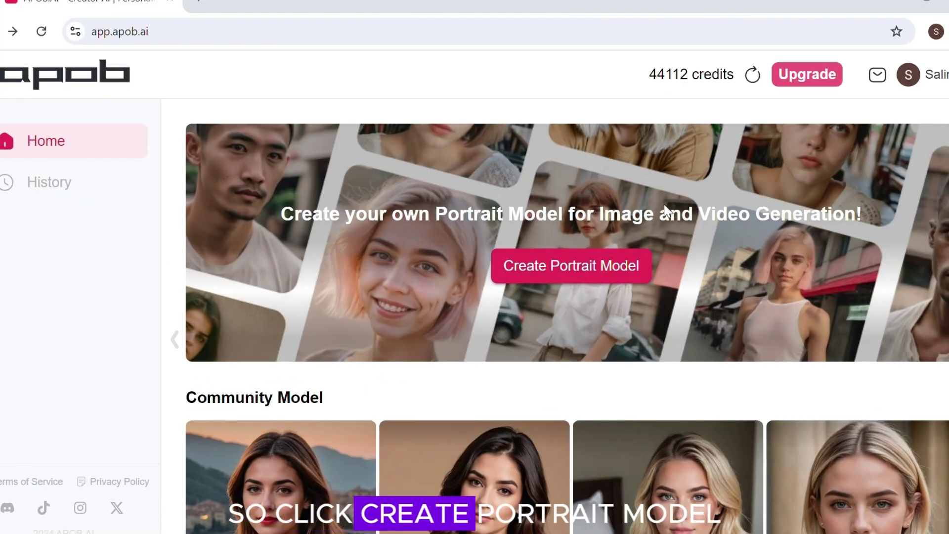
Start a new portrait model, open the AI influencer generator and try random attributes.
left_click(535, 278)
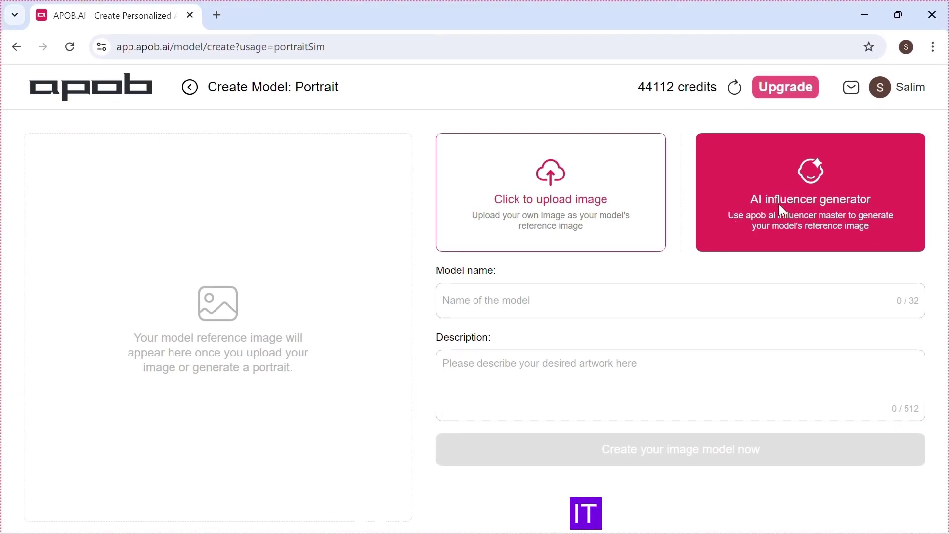
left_click(779, 205)
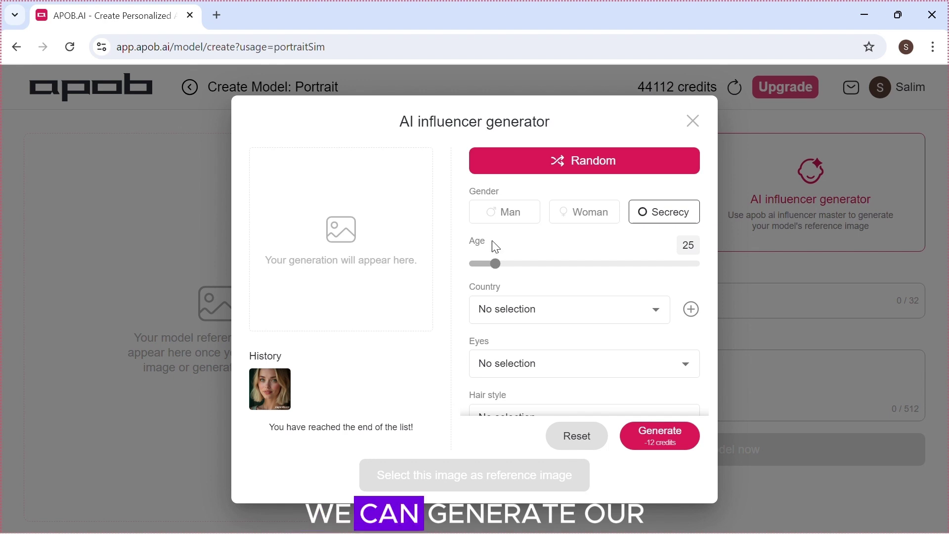
left_click(532, 163)
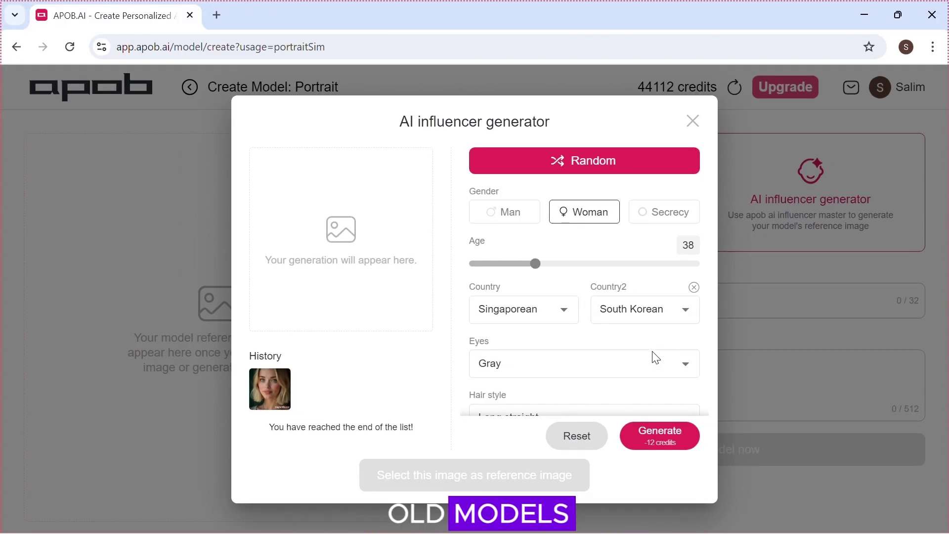
Reset the attributes and set the influencer to a woman, age 25, country Albanian.
left_click(609, 375)
scroll(610, 374, "down", 4)
scroll(610, 374, "up", 4)
left_click(578, 438)
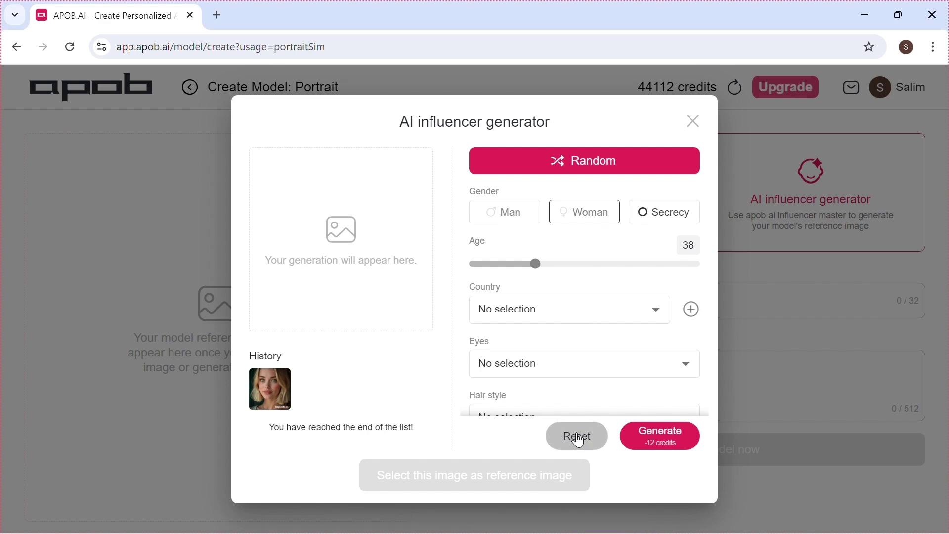
left_click(586, 314)
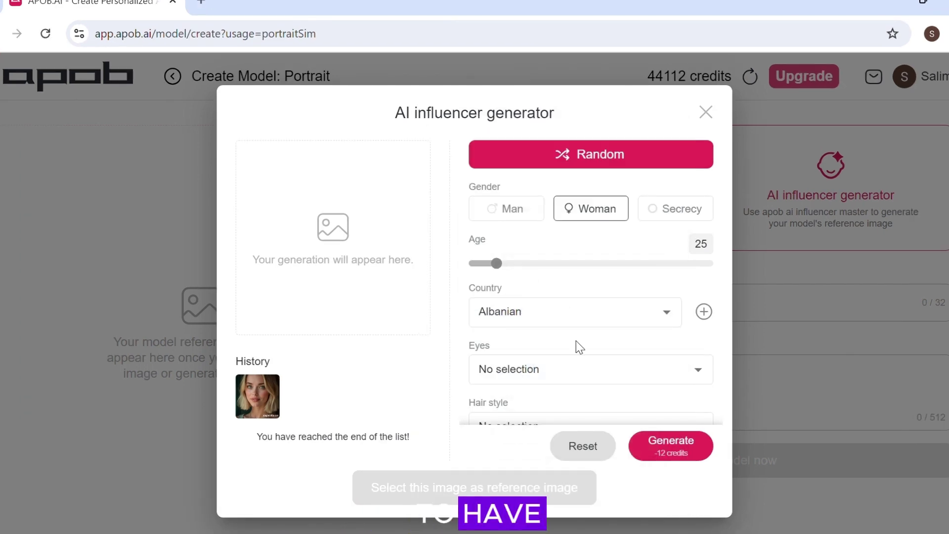
Choose green eyes, a blonde A-line bob, Diamond face shape and dimples, then generate the portrait.
left_click(595, 369)
left_click(527, 399)
scroll(530, 405, "down", 3)
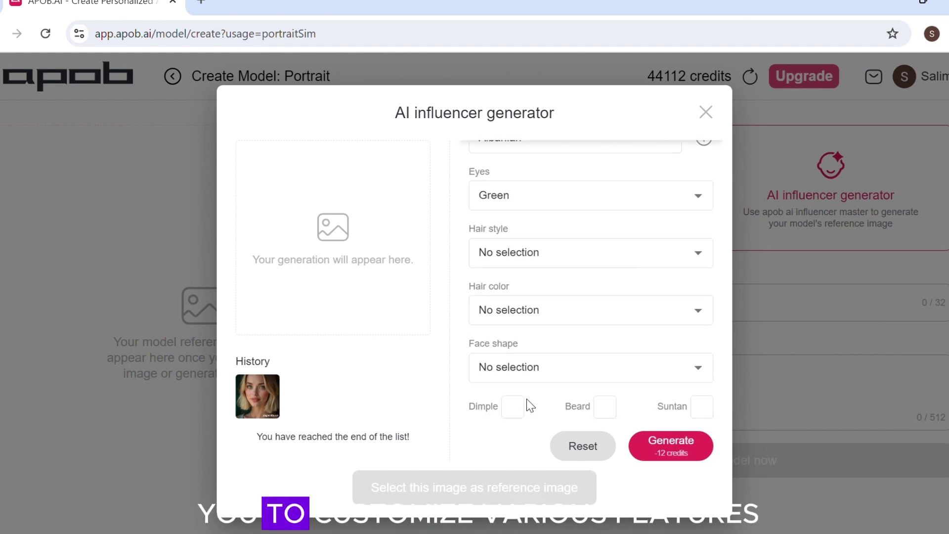
left_click(545, 259)
left_click(540, 185)
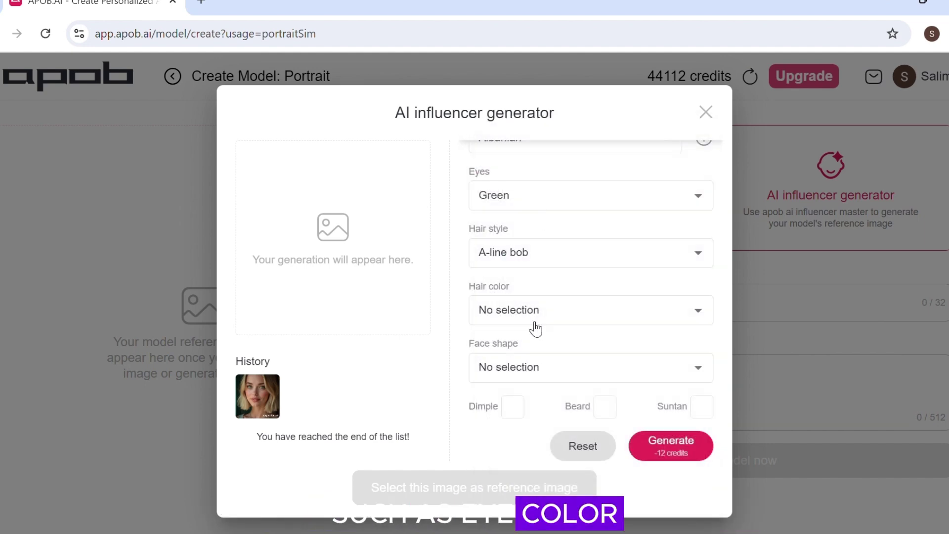
left_click(536, 322)
left_click(522, 203)
left_click(531, 379)
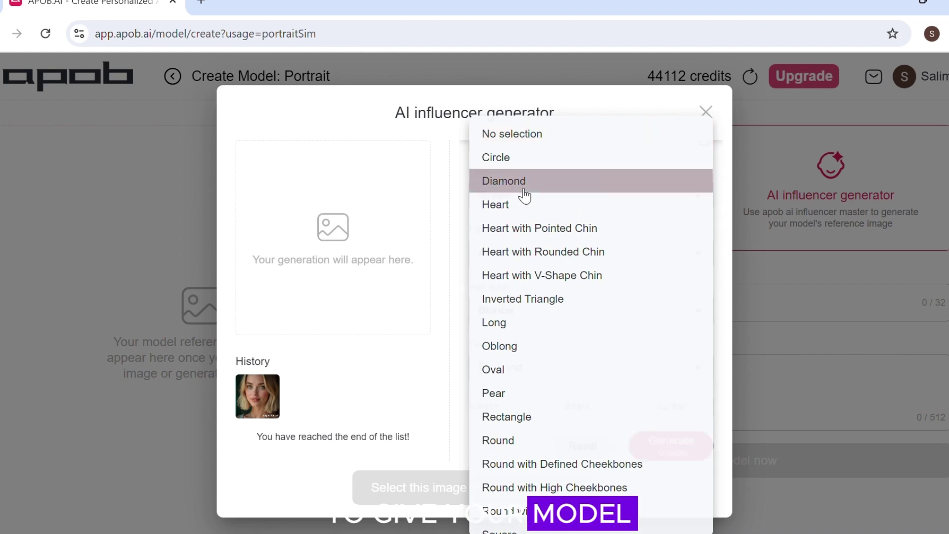
left_click(523, 187)
left_click(507, 405)
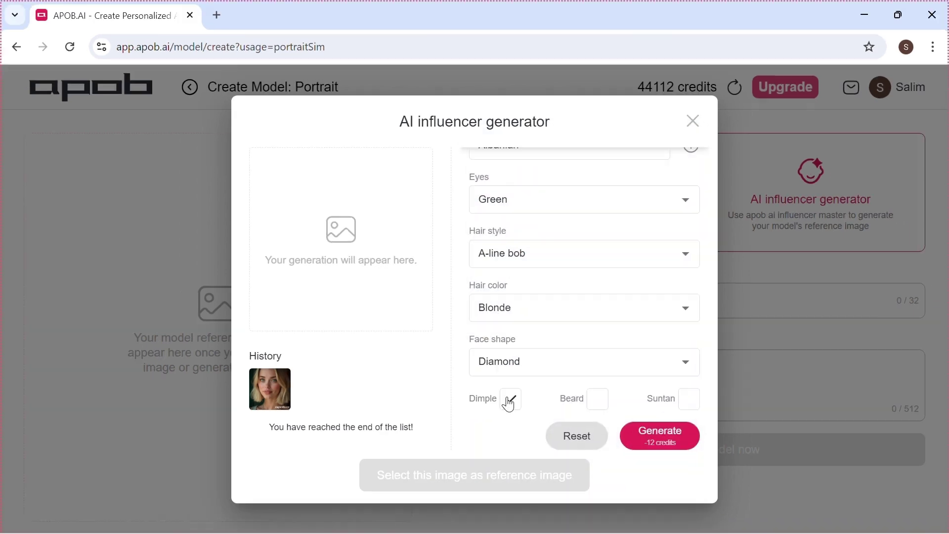
left_click(663, 449)
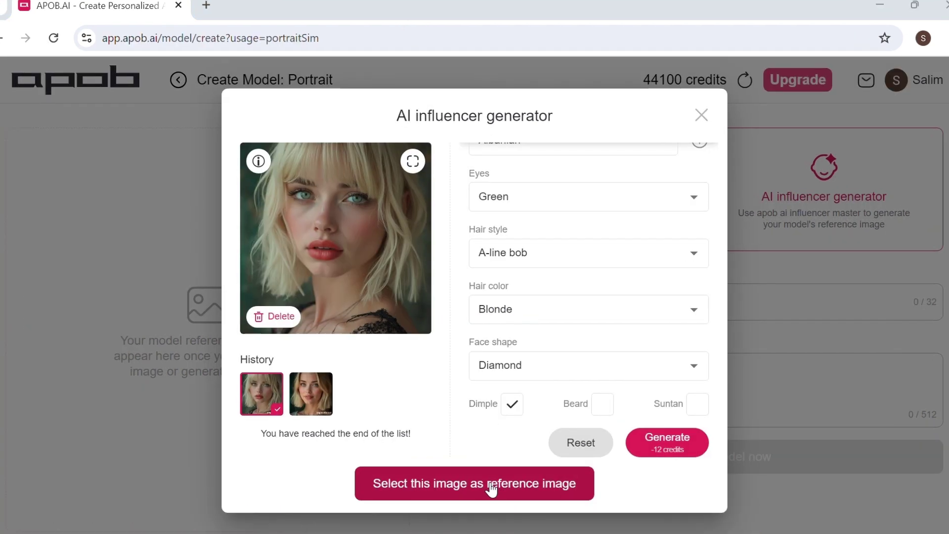
Use the blonde portrait as reference and create model 'kat graham' with description 'ai model'.
left_click(492, 485)
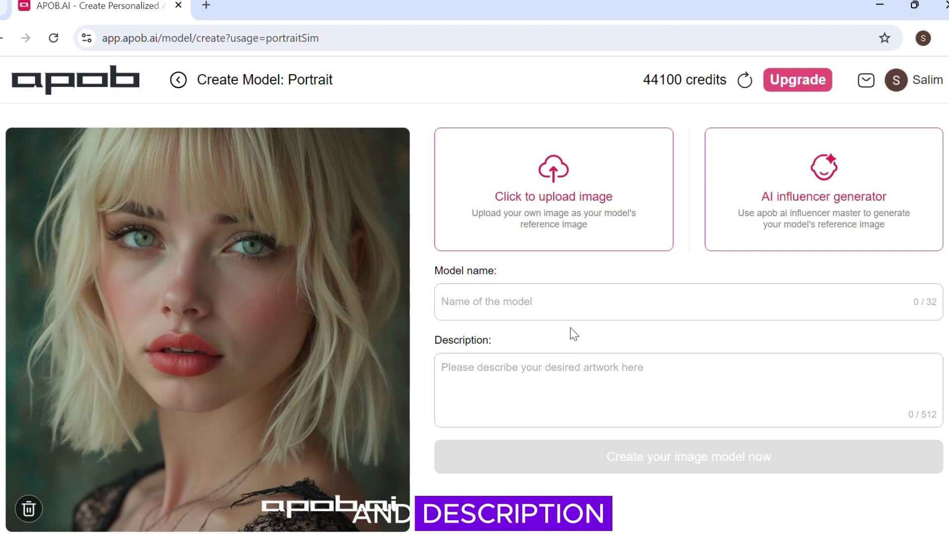
left_click(565, 303)
type("kat graham")
left_click(494, 386)
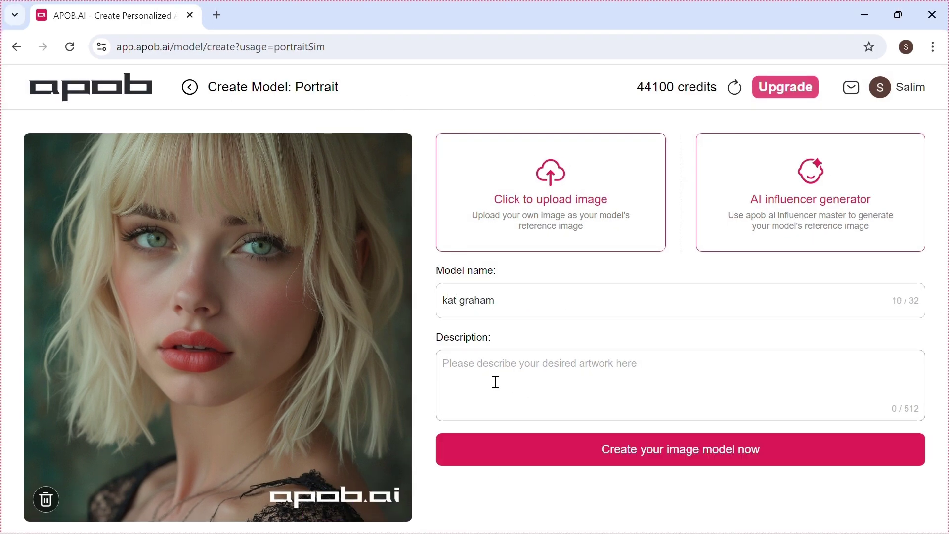
type("ai model")
left_click(636, 449)
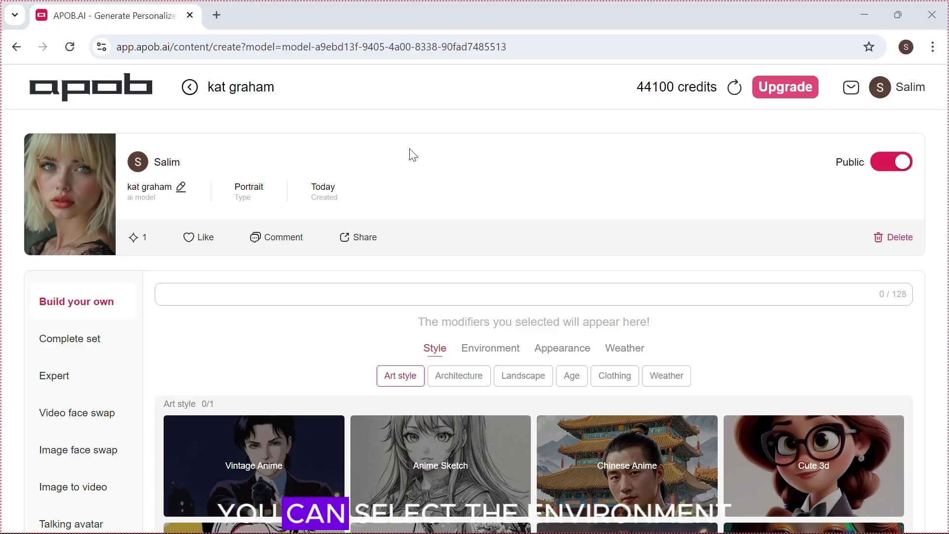
Add the Museum, Casual clothing and Sunny day modifiers and generate four 9:16 photos.
left_click(486, 349)
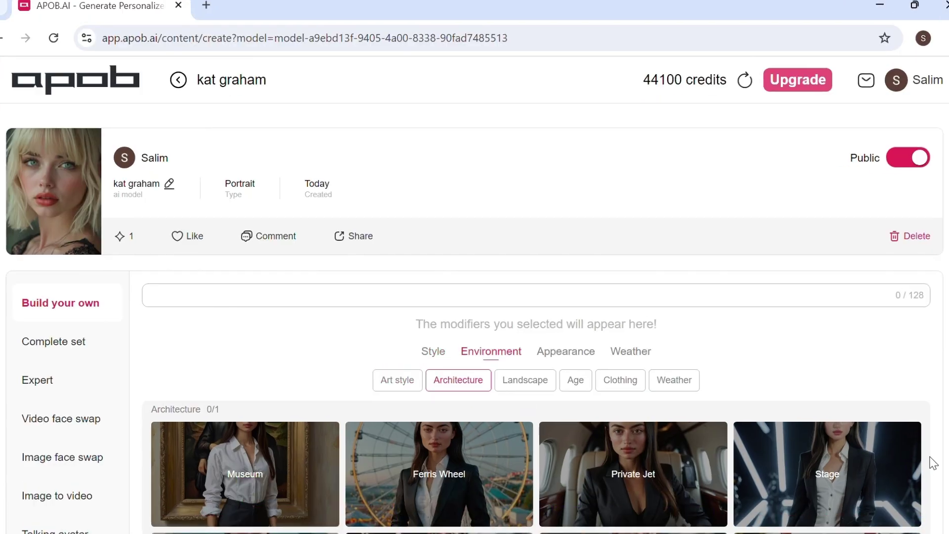
scroll(917, 456, "down", 3)
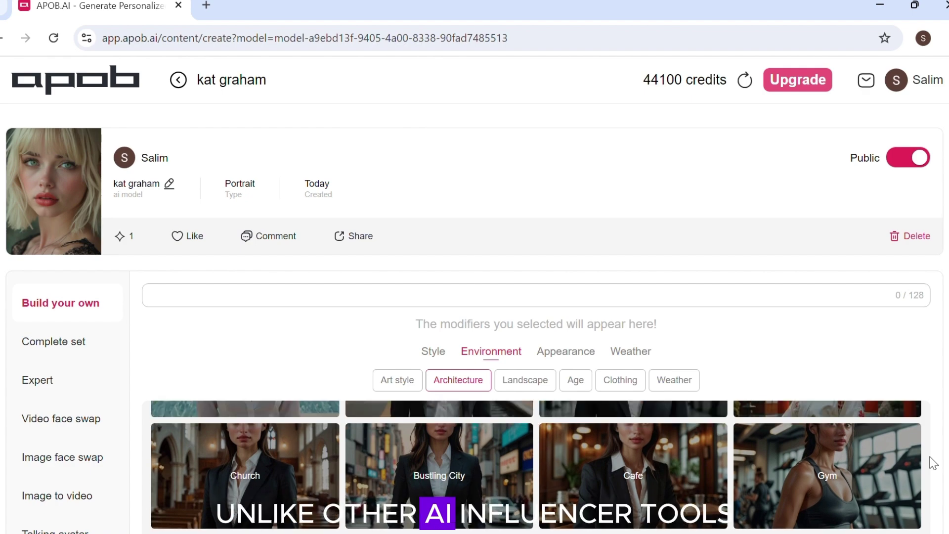
scroll(933, 463, "up", 5)
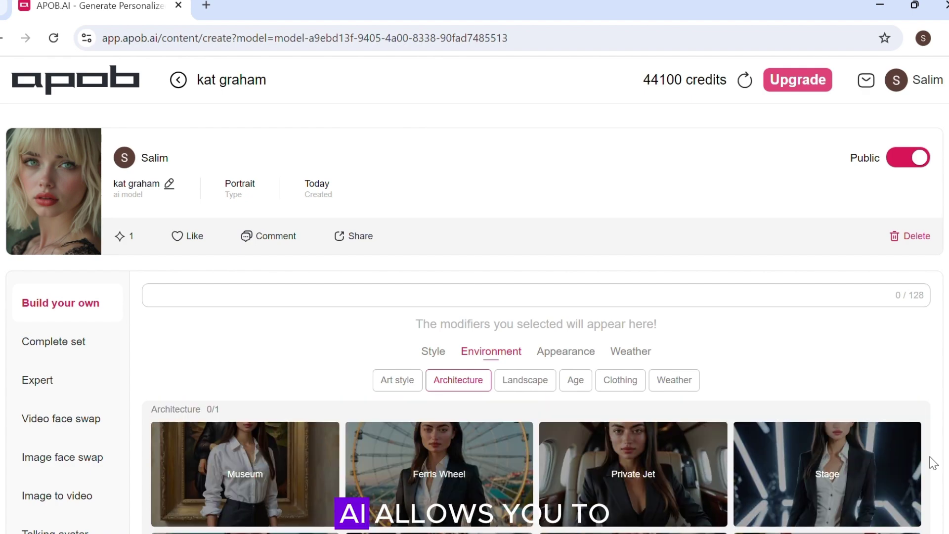
left_click(259, 452)
left_click(620, 380)
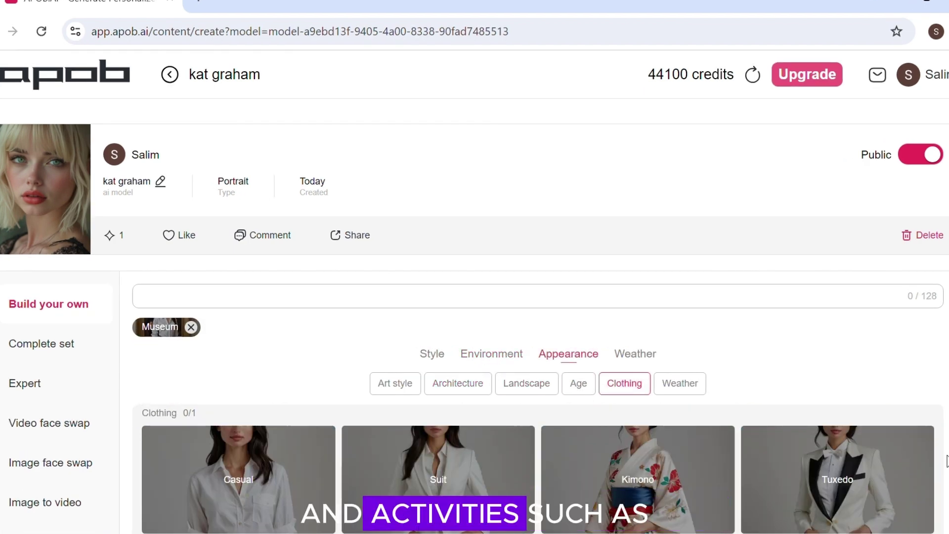
scroll(946, 461, "down", 4)
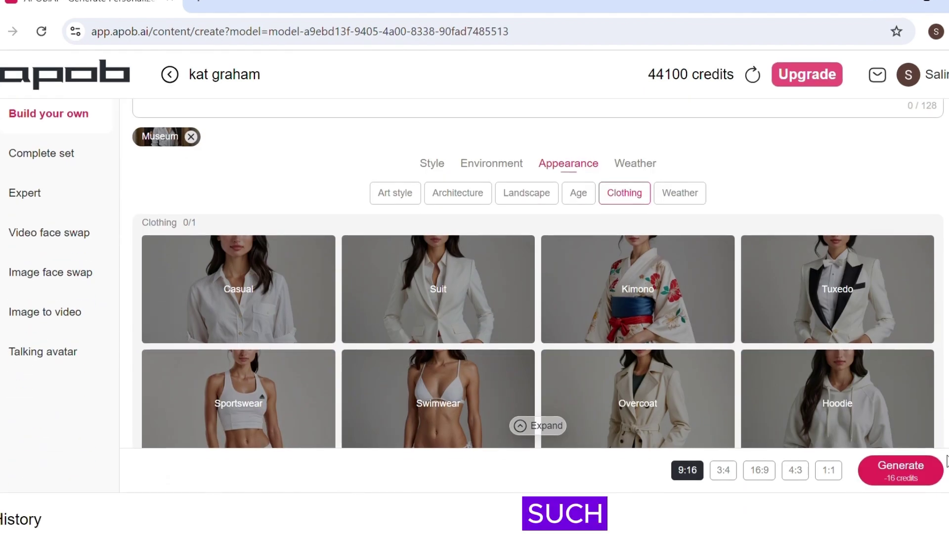
left_click(310, 299)
left_click(679, 192)
left_click(277, 282)
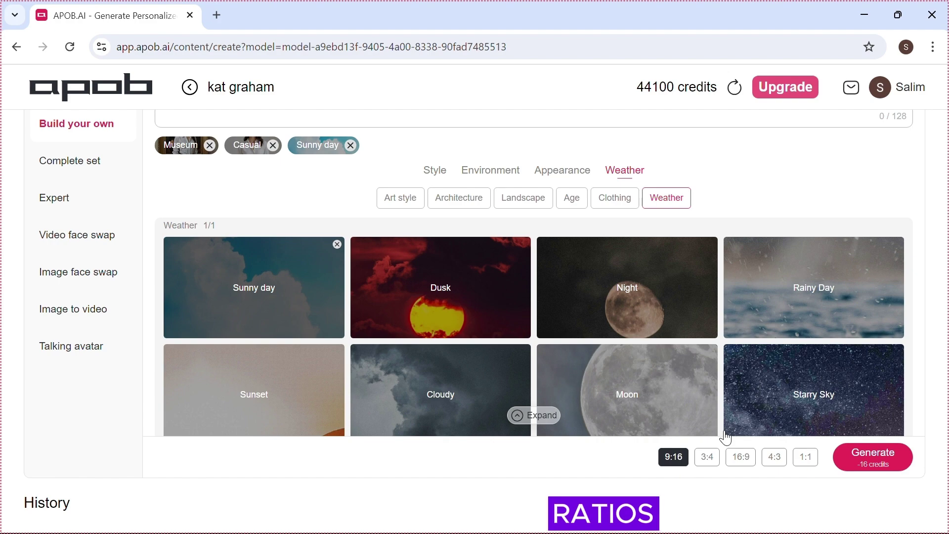
left_click(877, 464)
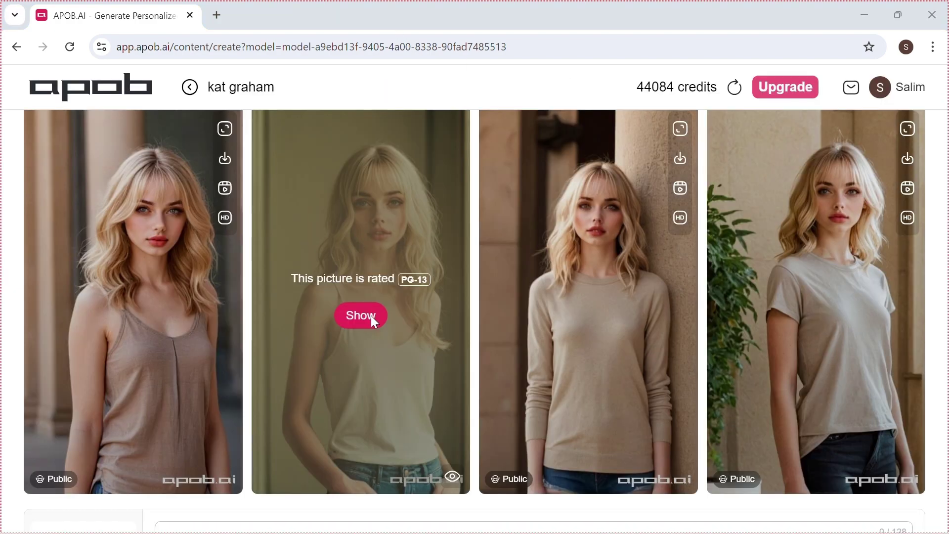
Reveal the blurred image and browse the Complete set themes such as Adventure and Sport.
left_click(374, 322)
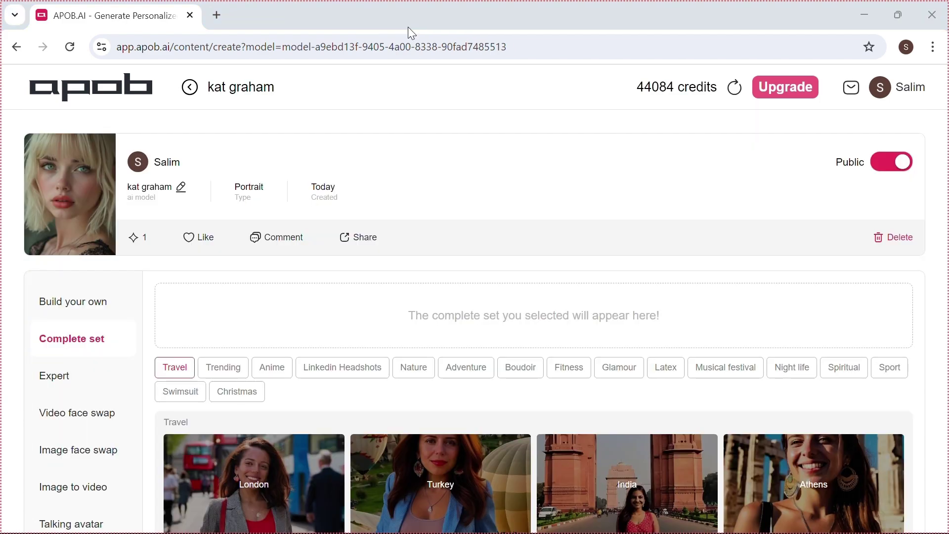
left_click(88, 317)
left_click(127, 342)
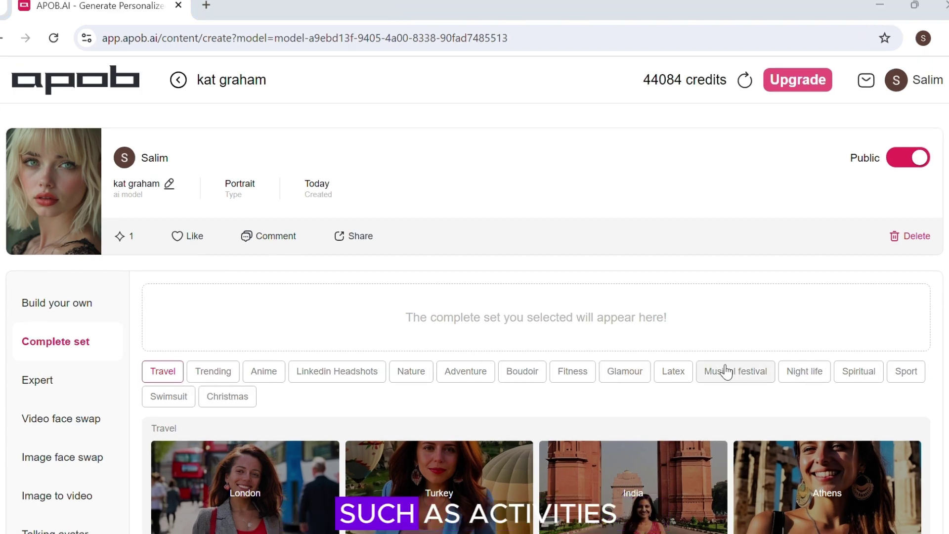
left_click(807, 380)
left_click(681, 379)
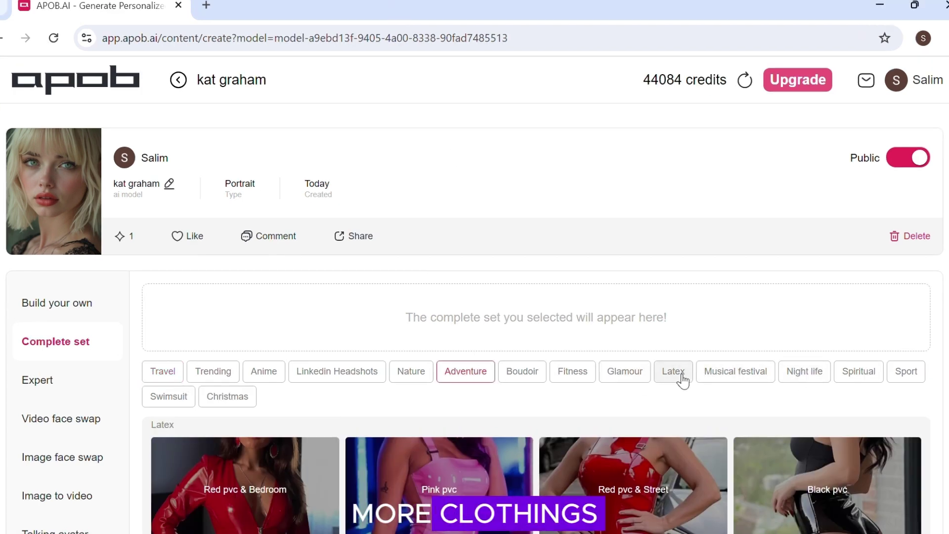
left_click(710, 381)
left_click(904, 371)
scroll(897, 373, "down", 3)
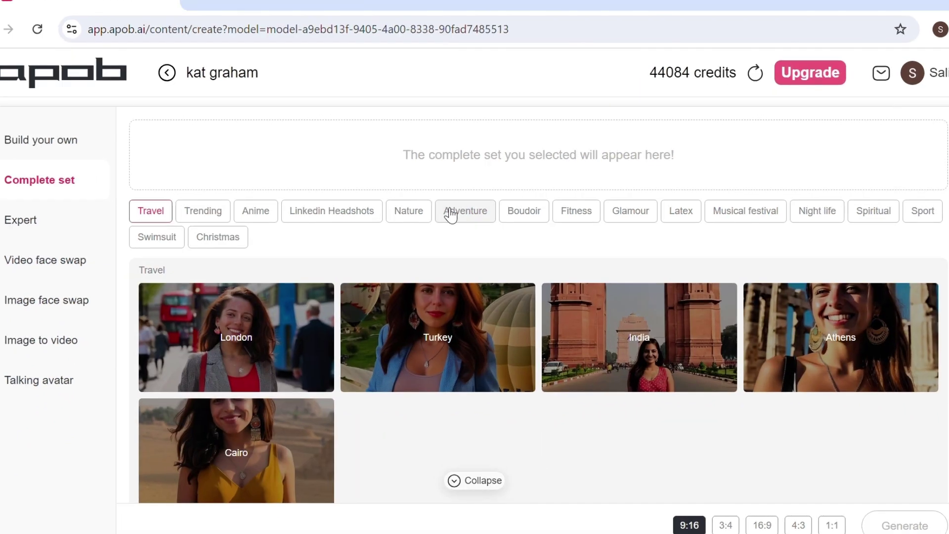
left_click(452, 218)
Choose the Surfboard theme under Swimsuit and generate the photo set.
left_click(792, 340)
left_click(180, 241)
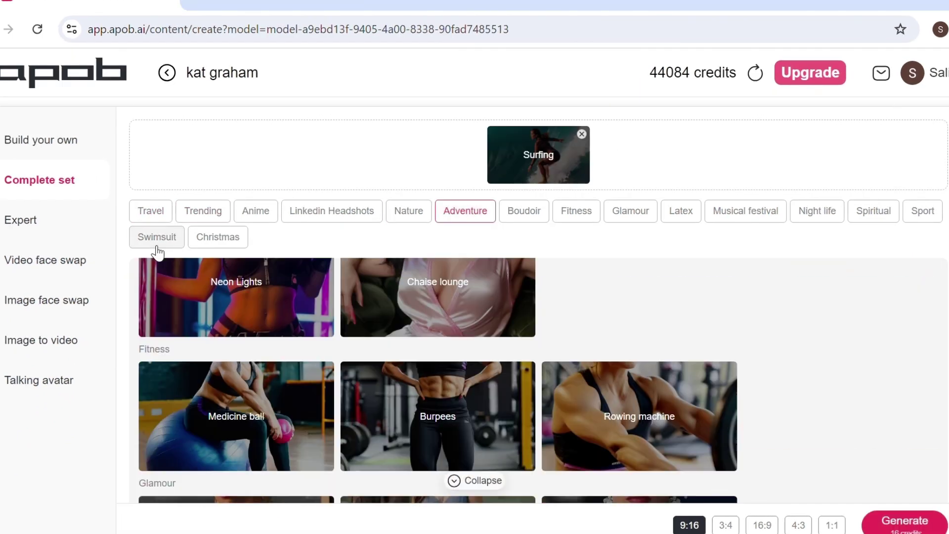
left_click(252, 341)
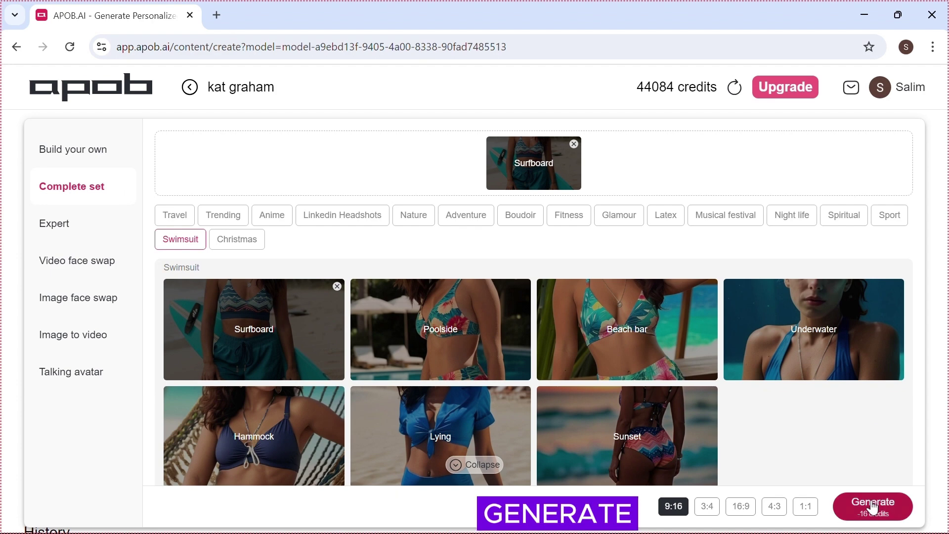
left_click(874, 507)
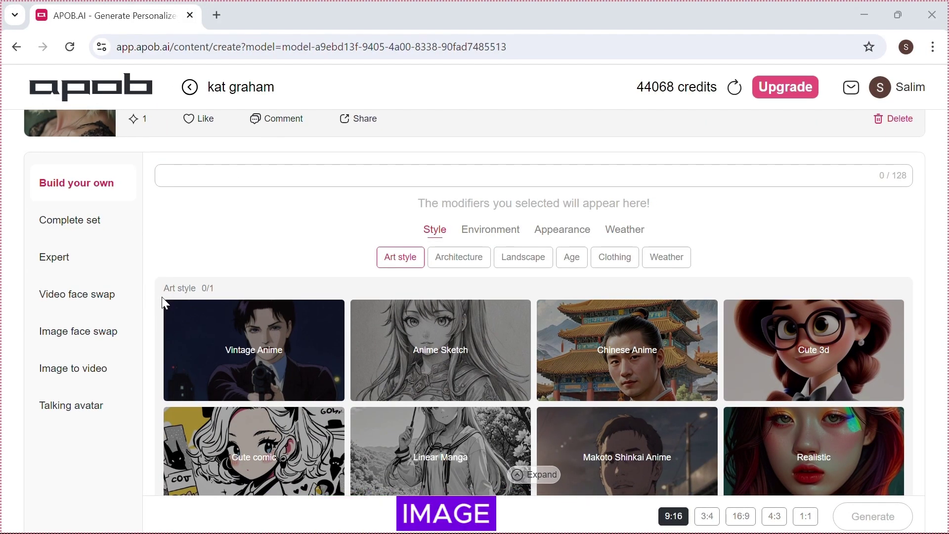
Switch to the Image to video page from the left sidebar.
left_click(73, 359)
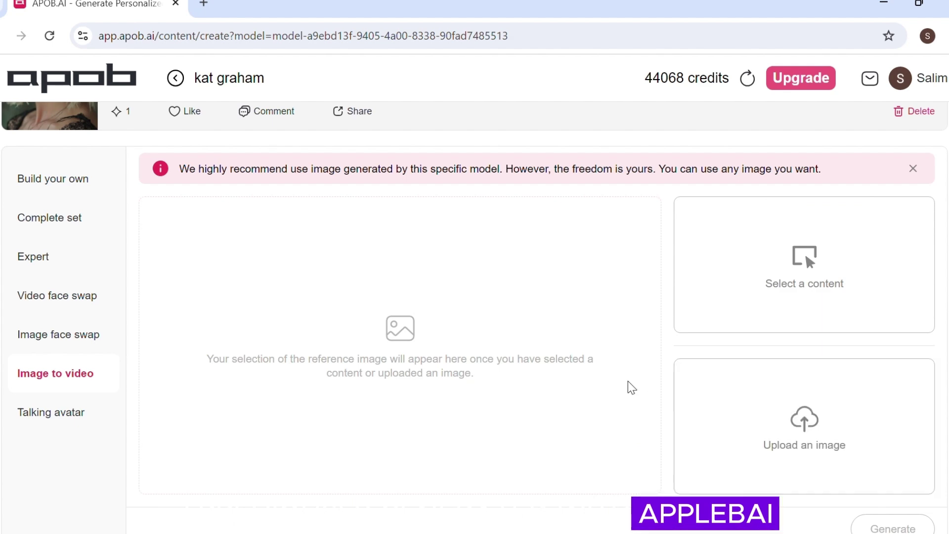
Pick the surfboard beach photo from Personal content and generate a video from it.
left_click(725, 293)
left_click(478, 107)
left_click(440, 249)
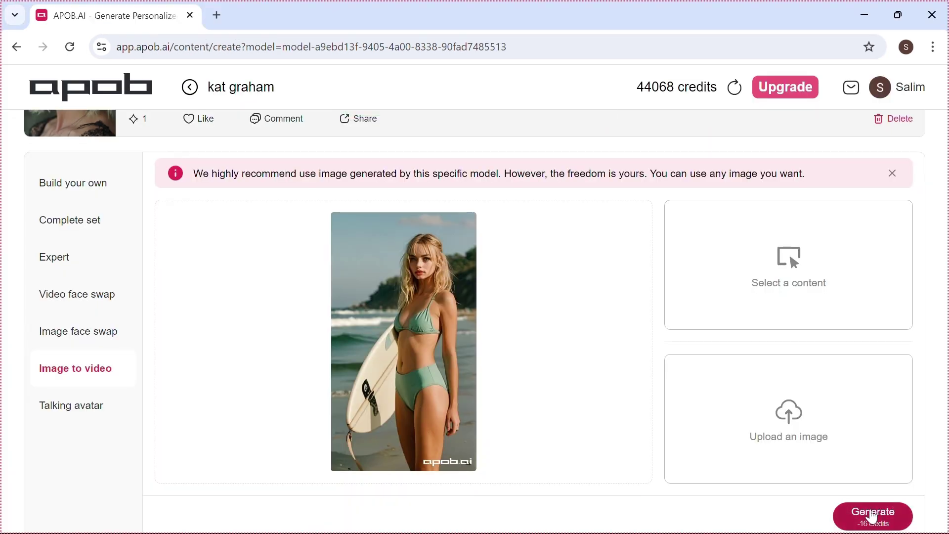
left_click(873, 512)
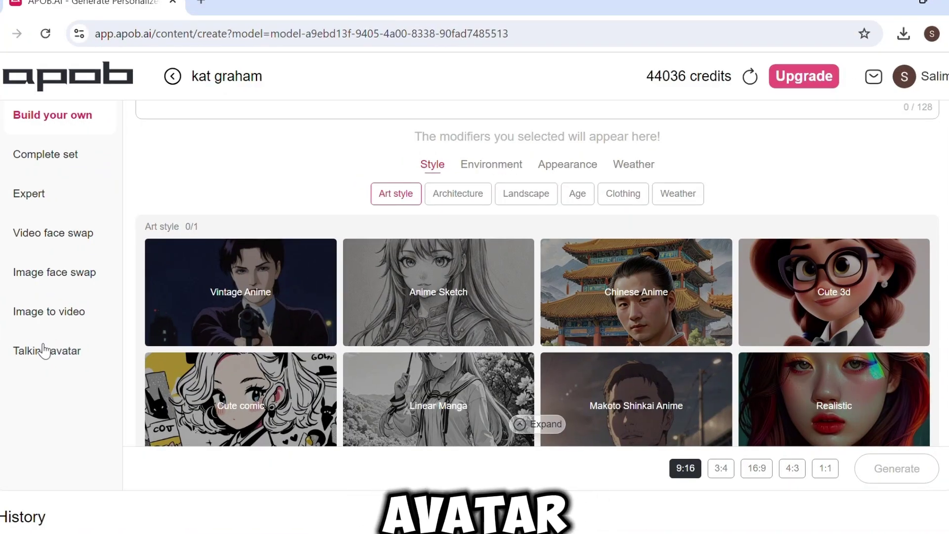
In Talking avatar, choose the beige-sweater photo of kat graham as the reference image.
left_click(43, 350)
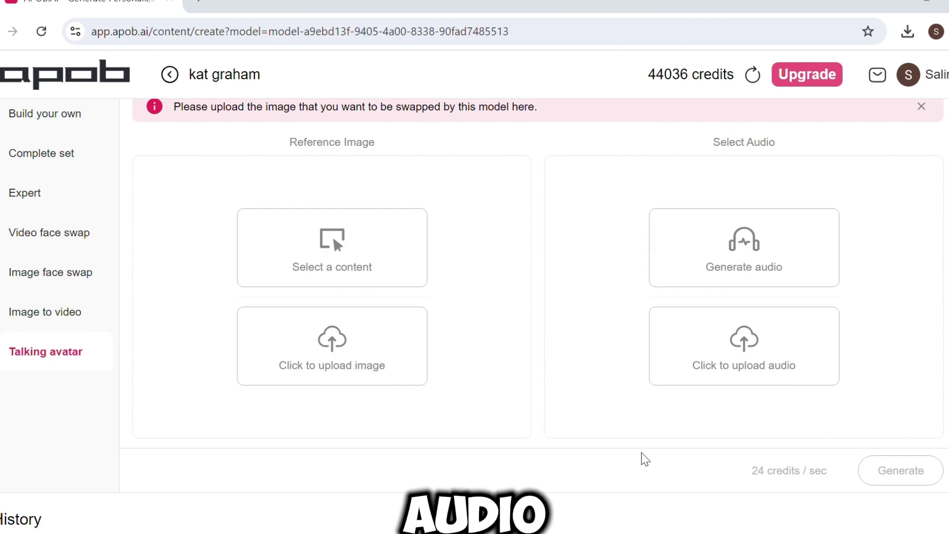
left_click(364, 243)
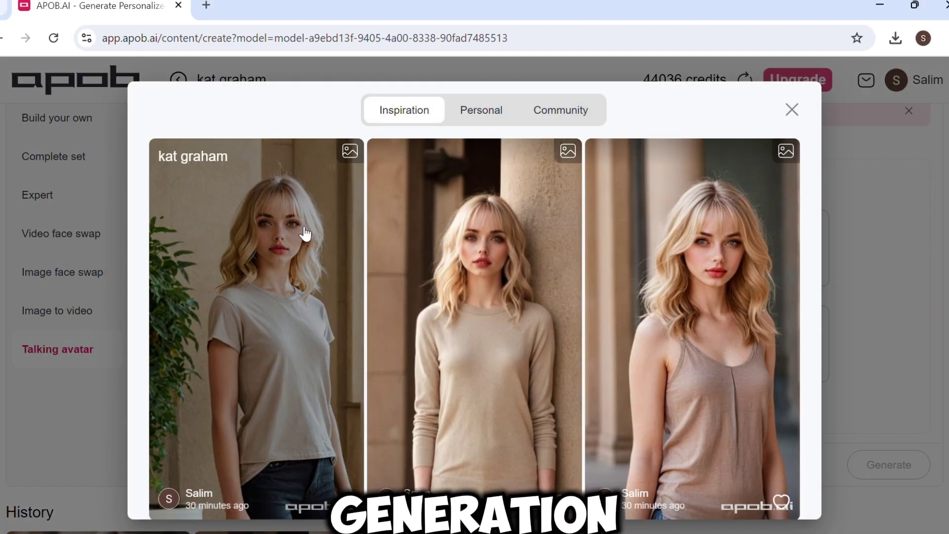
left_click(466, 246)
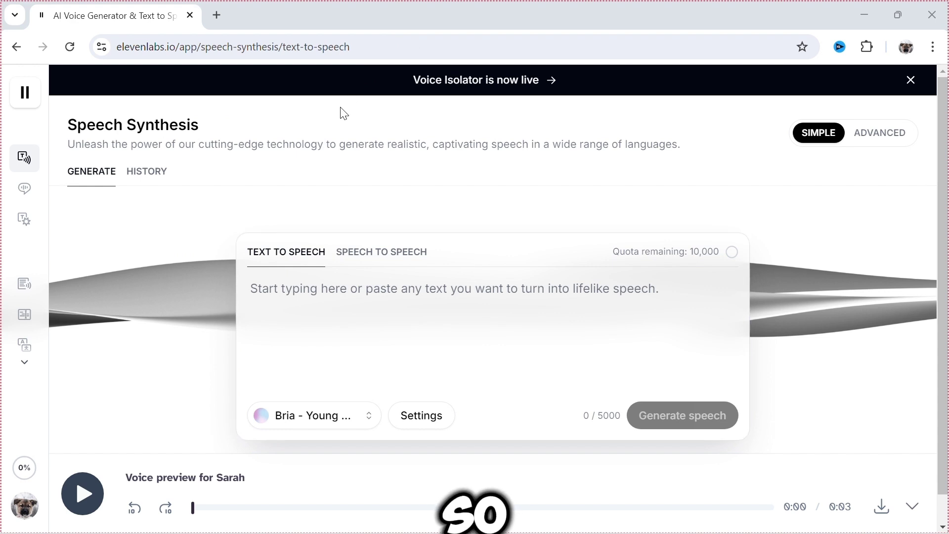
Paste 'hello,i hope you are having a wonderful day.' into ElevenLabs, then pick the greeting wav to upload.
right_click(310, 303)
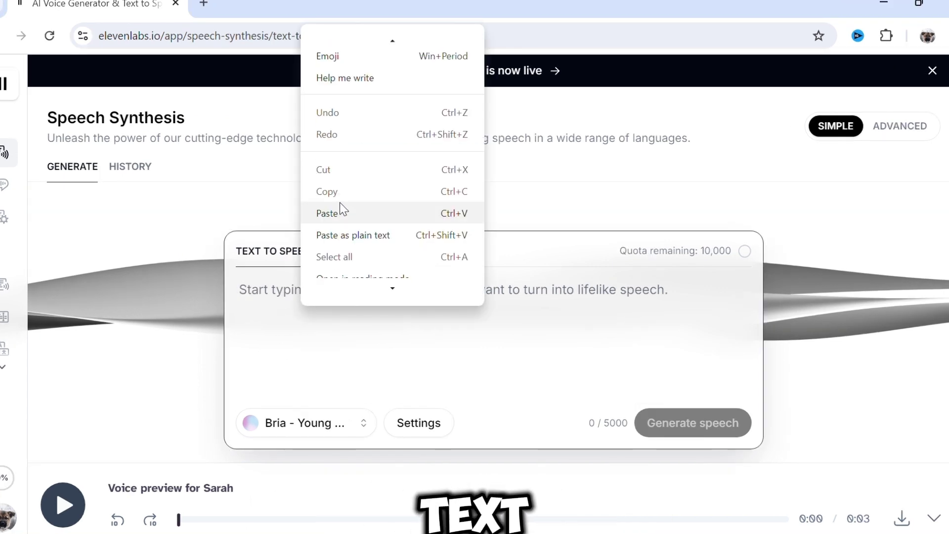
left_click(340, 208)
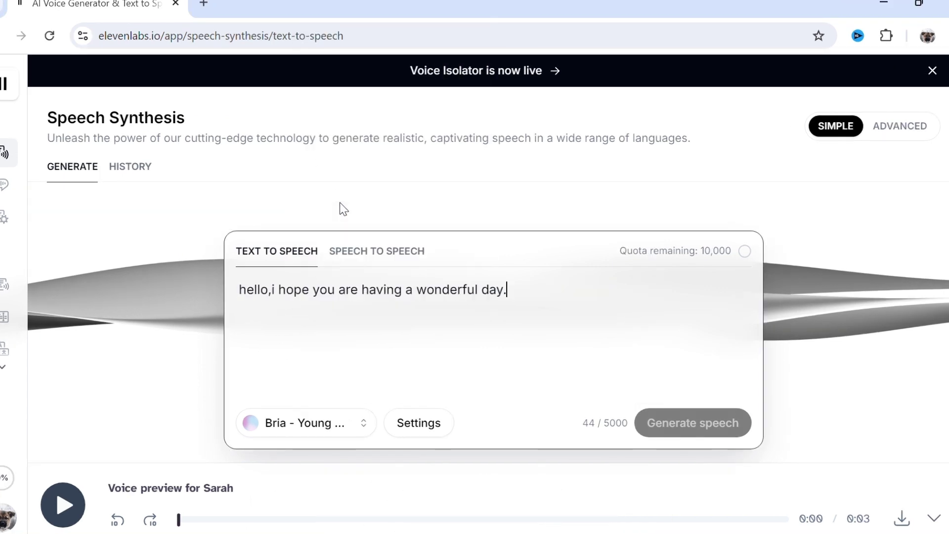
left_click(337, 428)
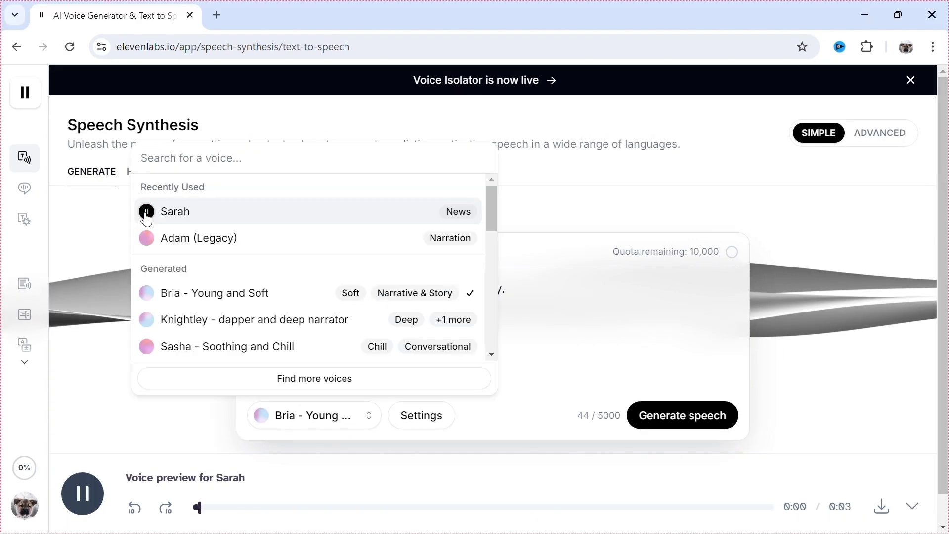
left_click(146, 212)
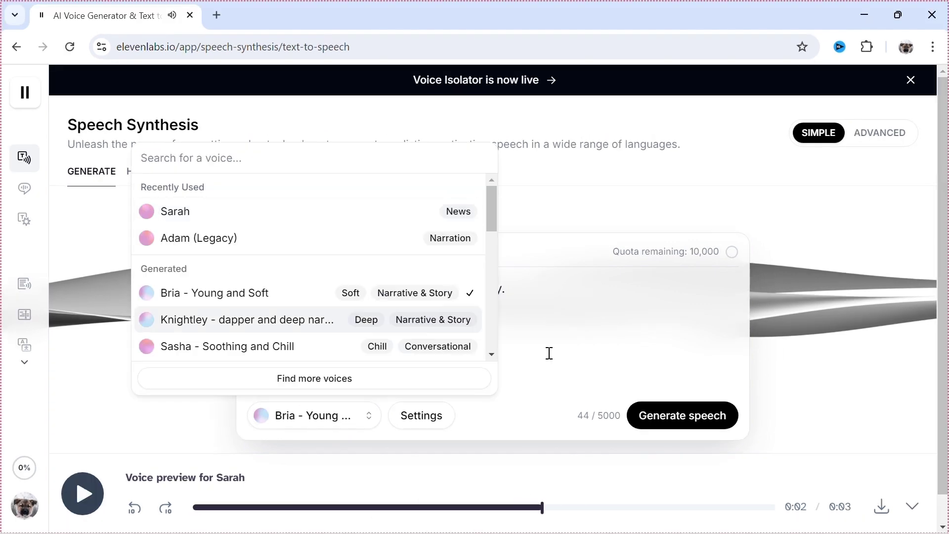
left_click(549, 351)
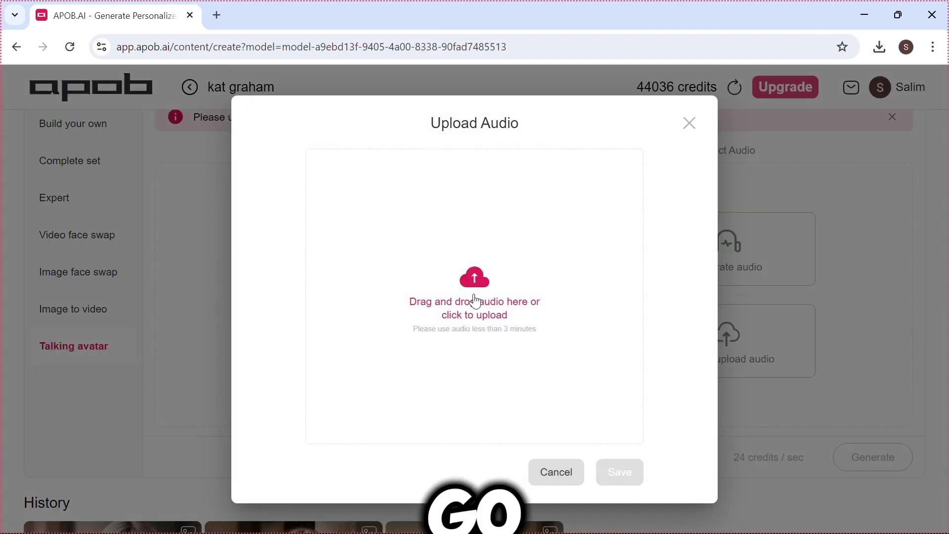
left_click(474, 287)
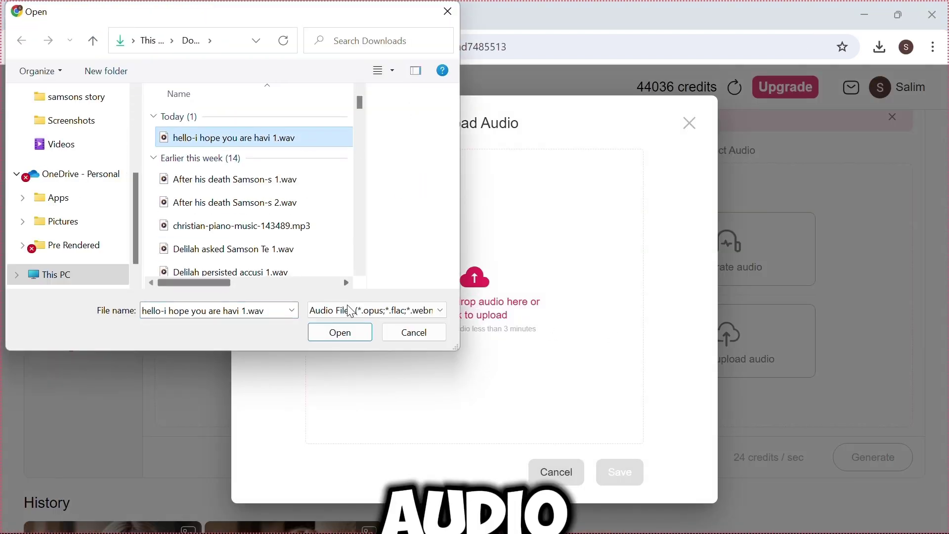
left_click(340, 333)
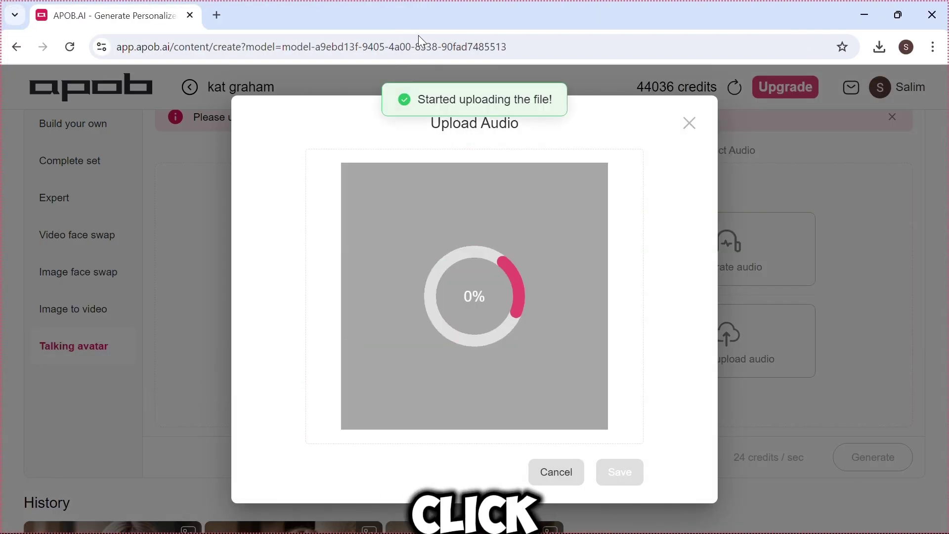
Save the uploaded greeting .wav audio and generate kat graham's talking avatar video.
left_click(620, 472)
left_click(876, 471)
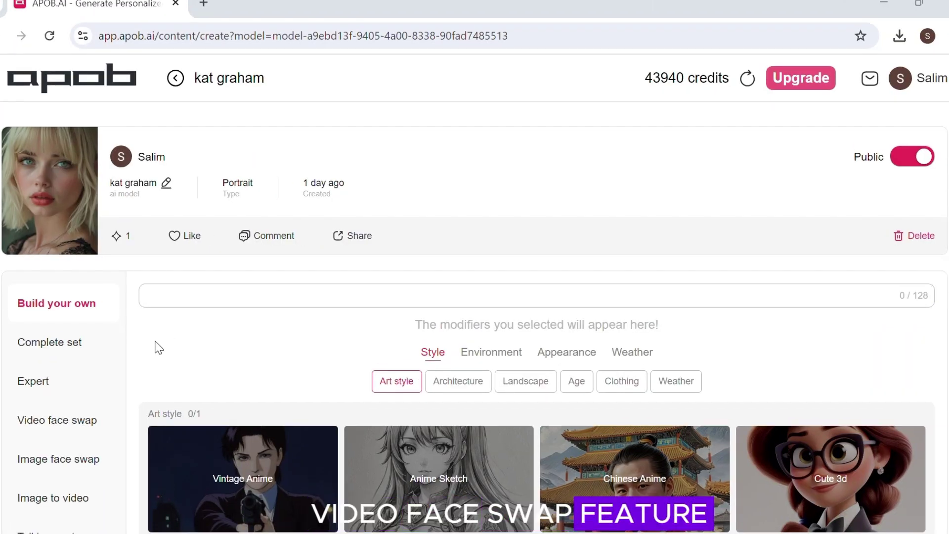
Upload the dance video for a kat graham face swap, generate it, and view the one-time credit packages.
left_click(59, 422)
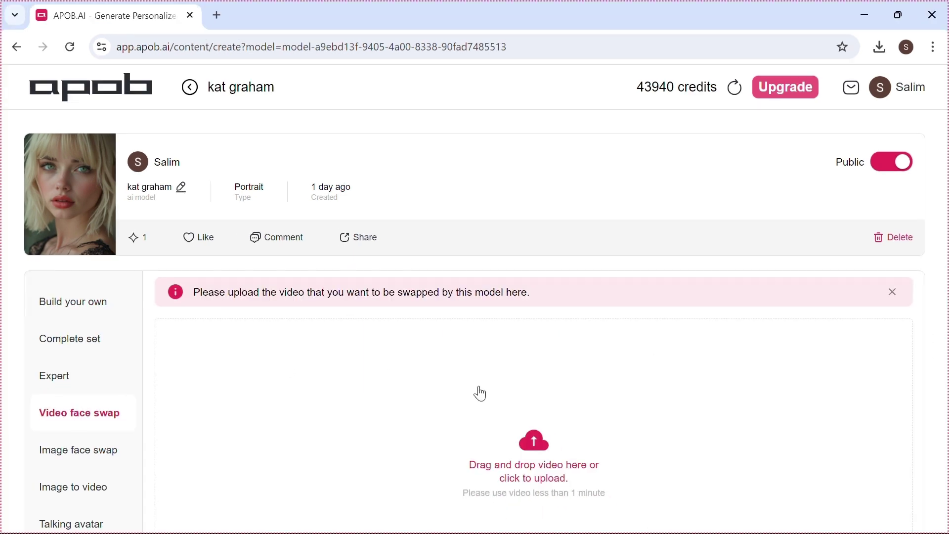
left_click(233, 227)
left_click(329, 337)
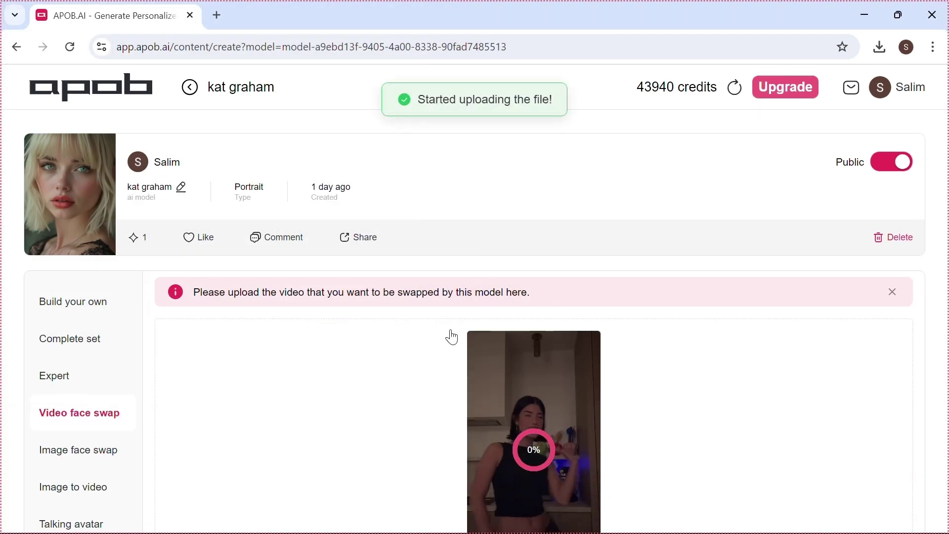
scroll(667, 360, "down", 5)
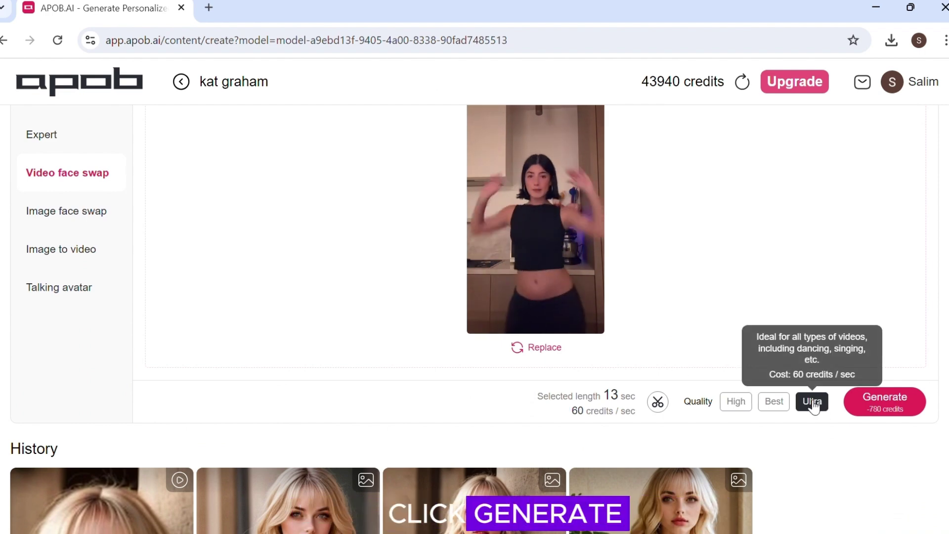
left_click(898, 404)
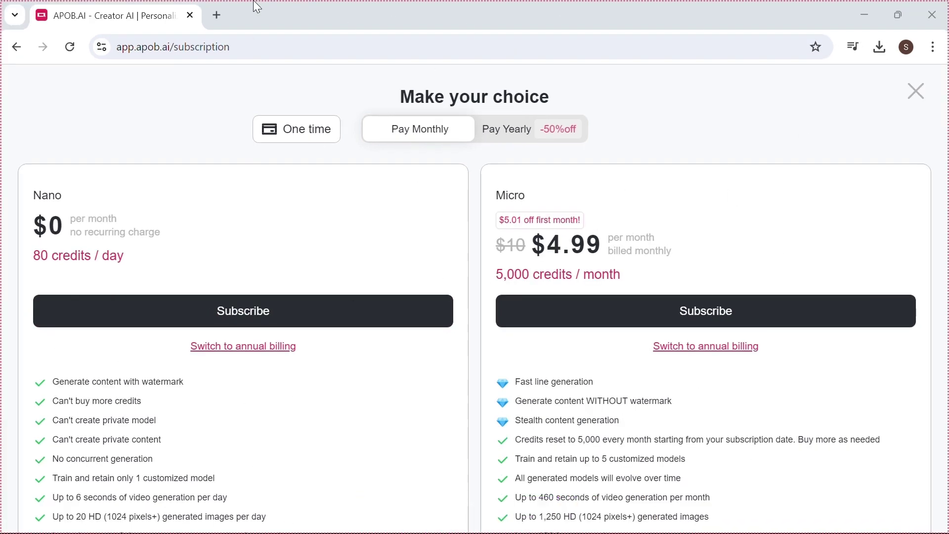
left_click(269, 132)
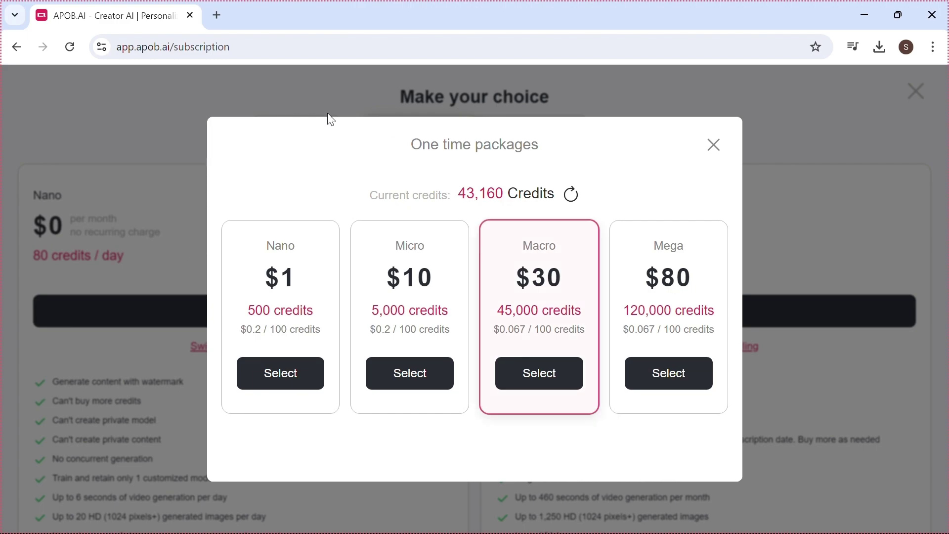